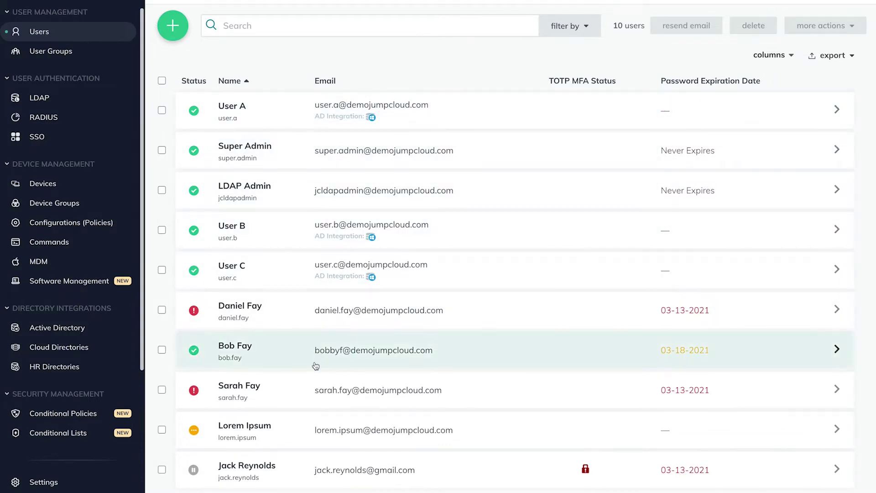
Check the red status tooltip for the expired password, then open that user's details
mouse_move(194, 392)
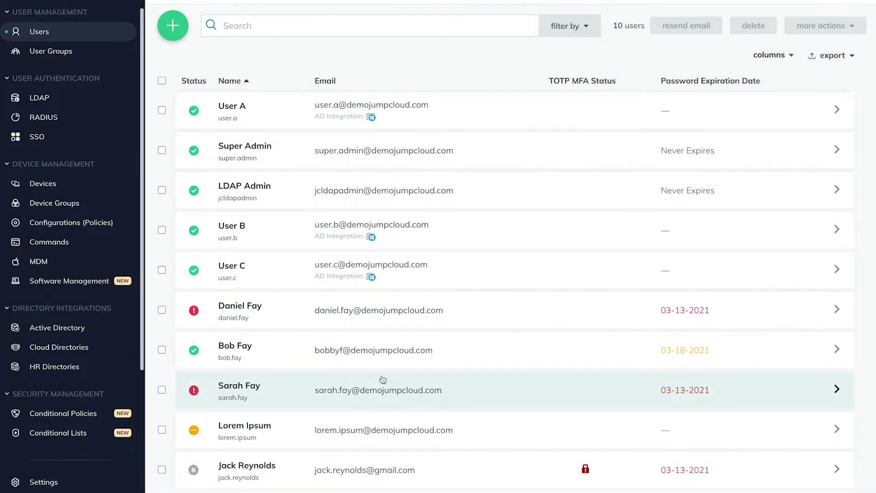
left_click(432, 386)
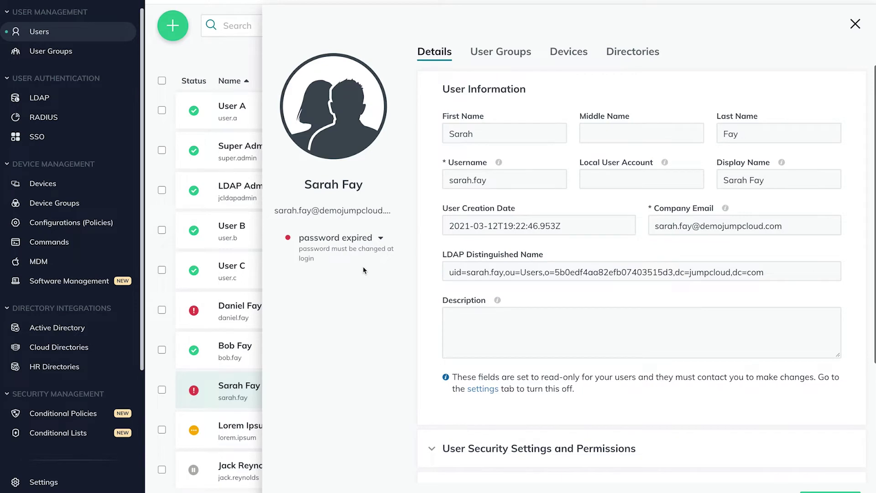
scroll(74, 265, "down", 2)
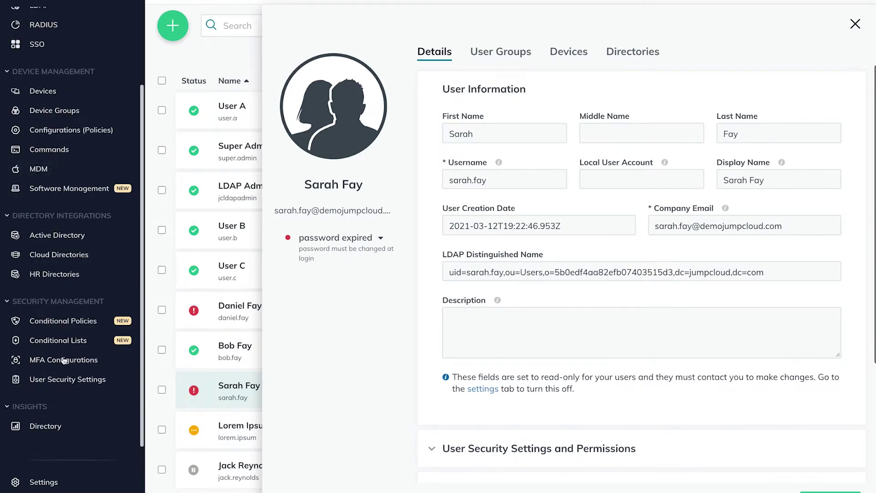
Show User Security Settings and highlight the Password Aging and Lockout rules
left_click(55, 388)
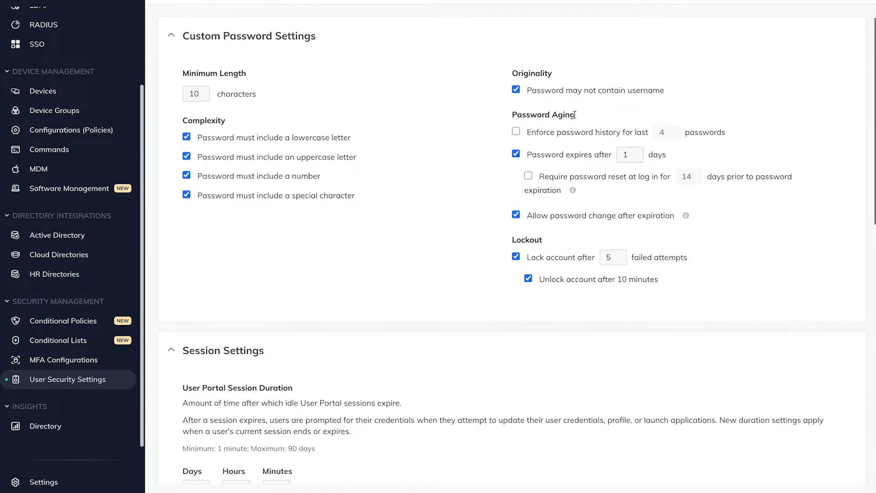
left_click_drag(575, 115, 515, 115)
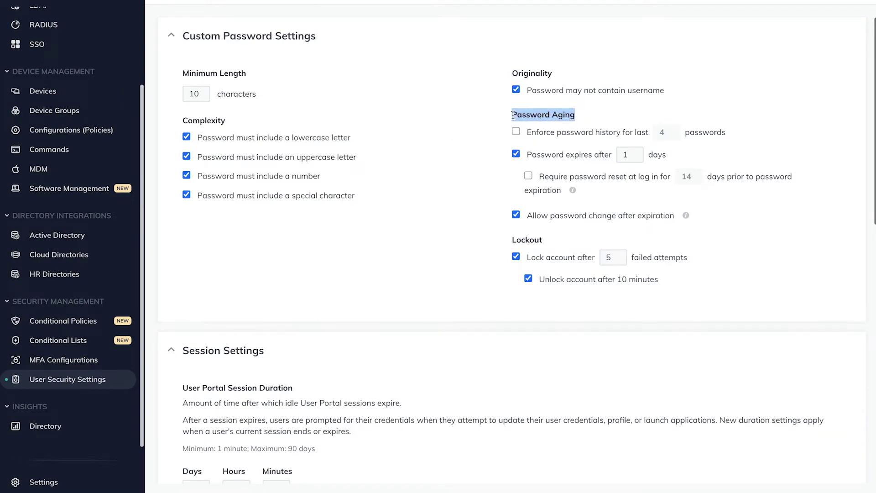
left_click_drag(543, 239, 511, 239)
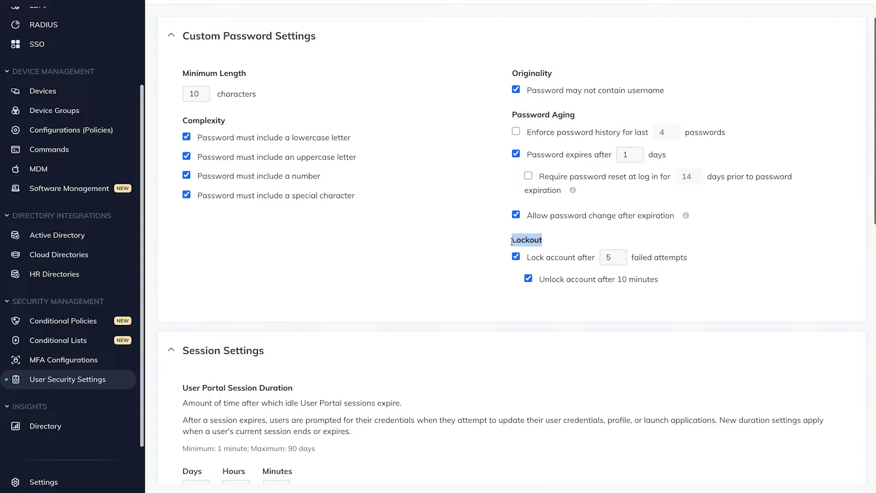
left_click(621, 239)
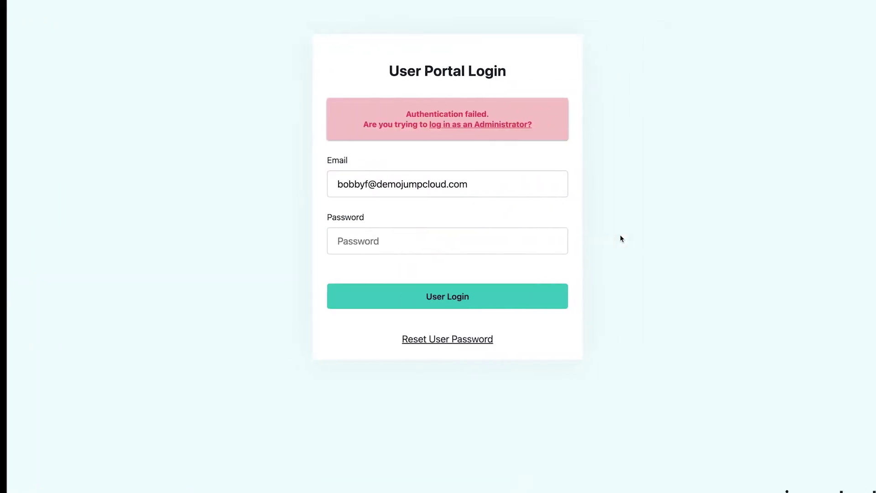
Submit a wrong password seven times on the User Portal login to trigger lockout
left_click(495, 230)
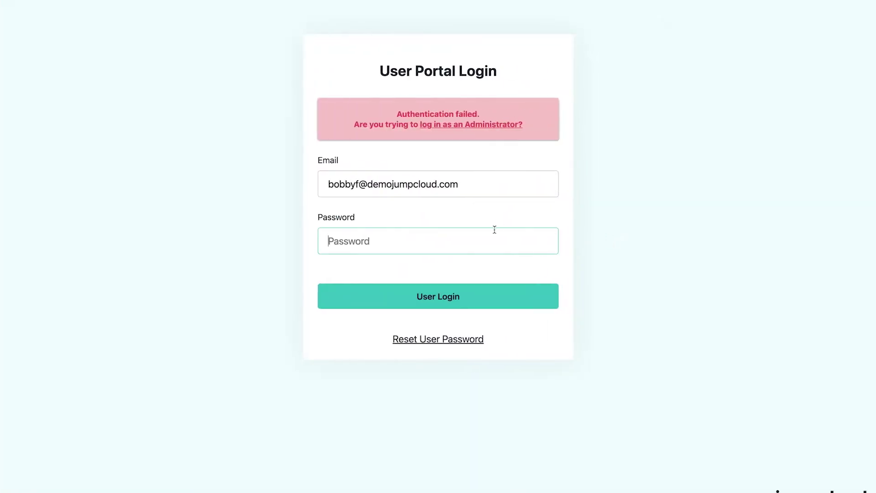
type("•")
key("Return")
type("•")
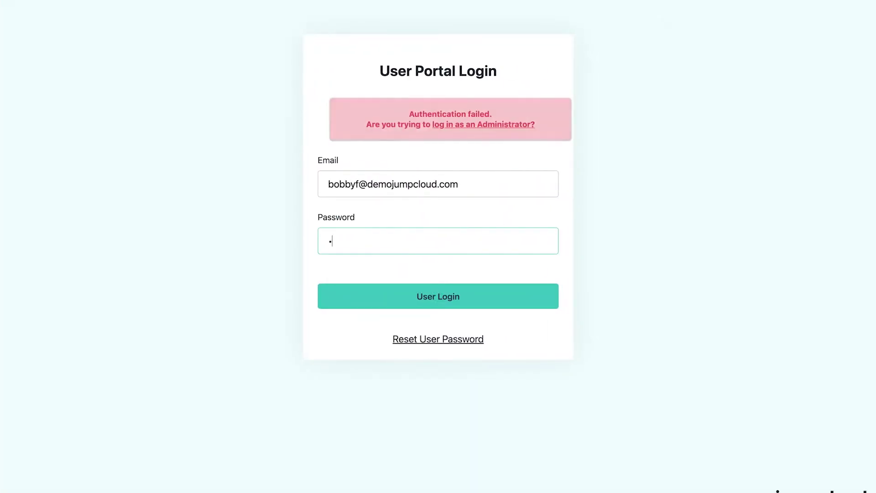
key("Return")
type("•")
key("Return")
key("Return")
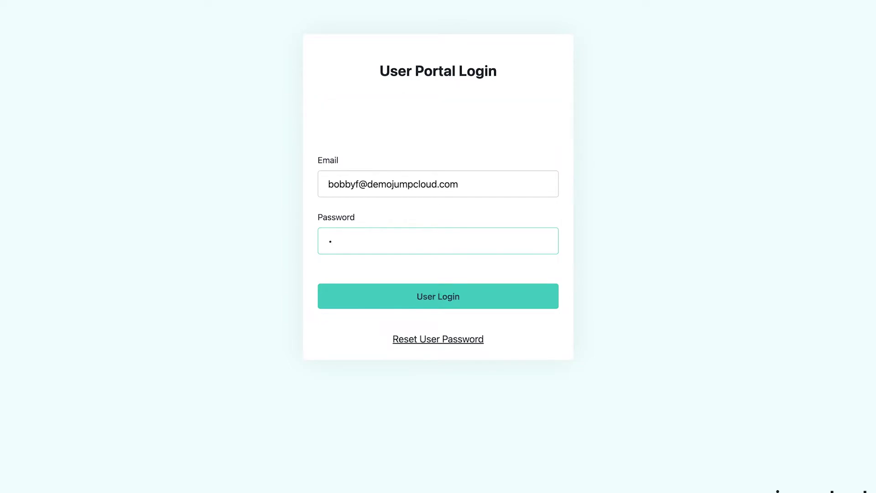
type("•")
key("Return")
type("•")
key("Return")
key("Return")
type("•")
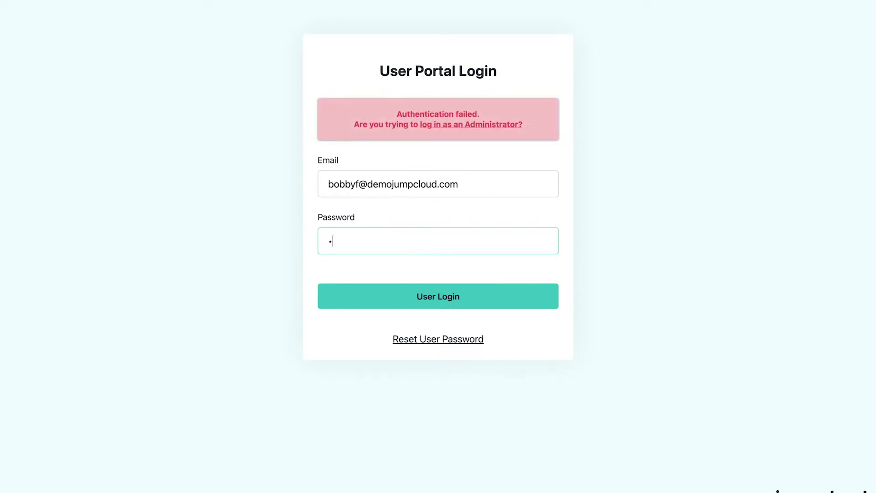
key("Return")
type("••")
key("Return")
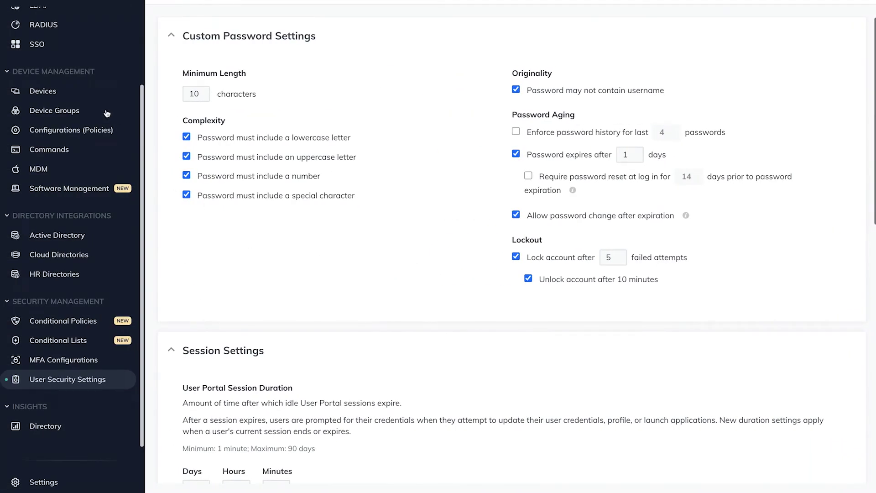
Return to the Users list and open the details of the account-locked-out user
scroll(105, 112, "up", 3)
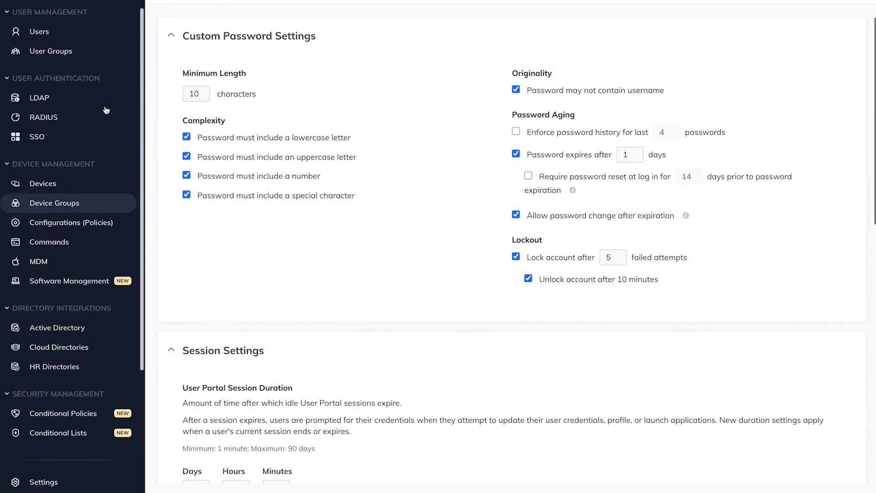
left_click(56, 37)
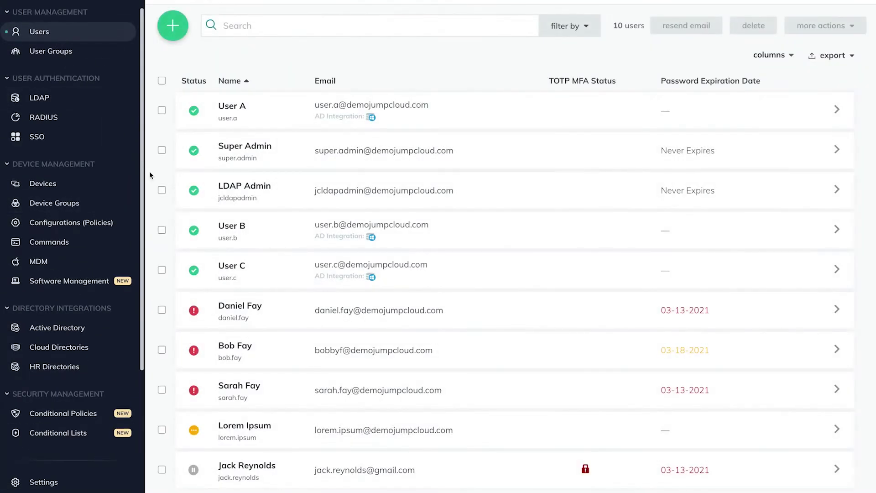
mouse_move(194, 354)
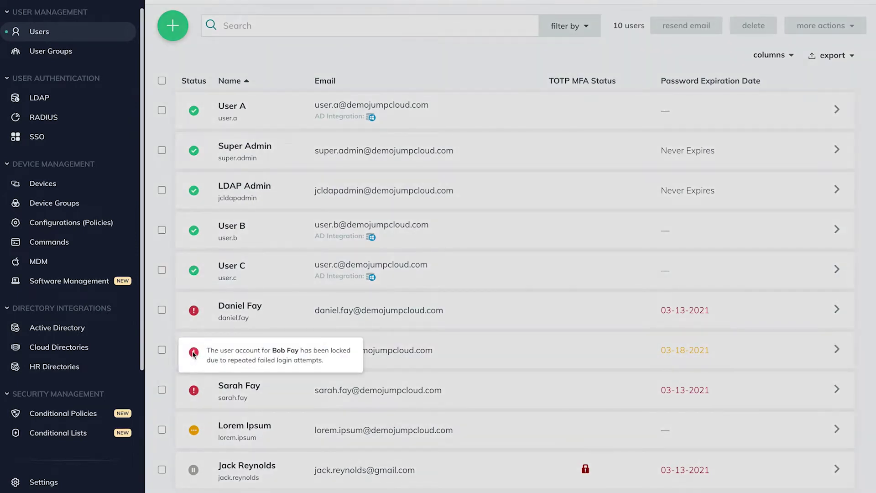
left_click(413, 345)
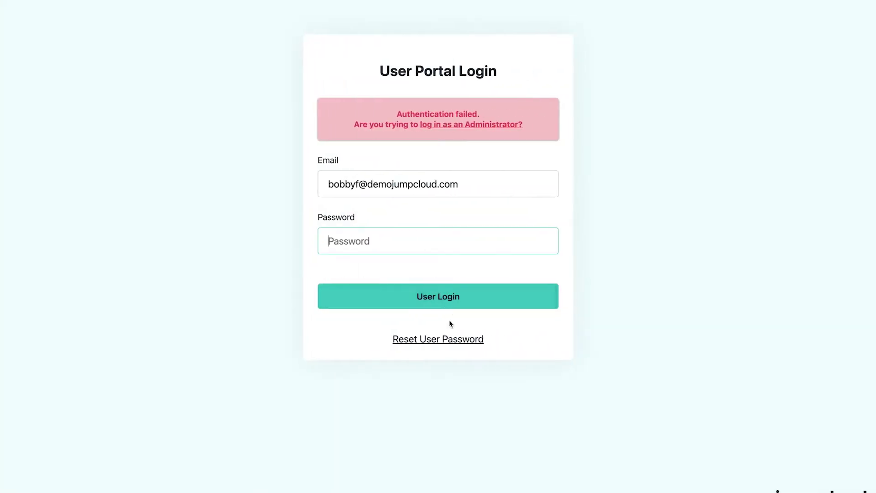
Unlock the user's account from the 'account locked out' status menu
left_click(439, 336)
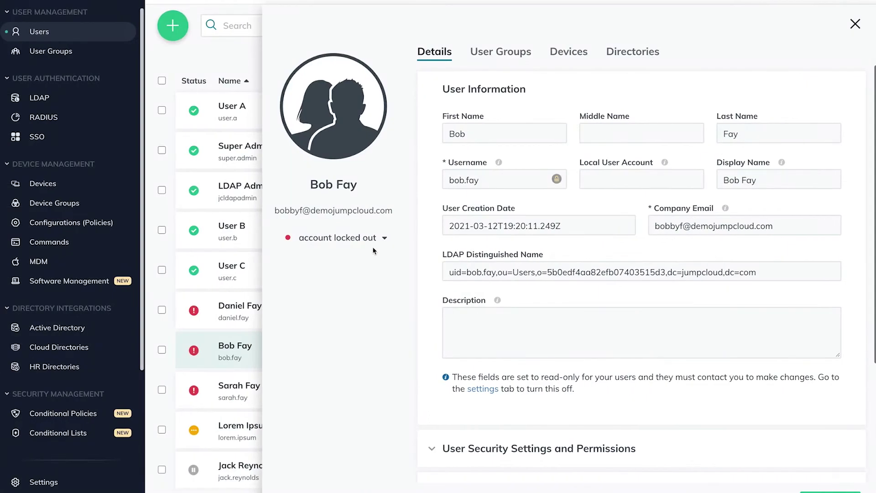
left_click(371, 241)
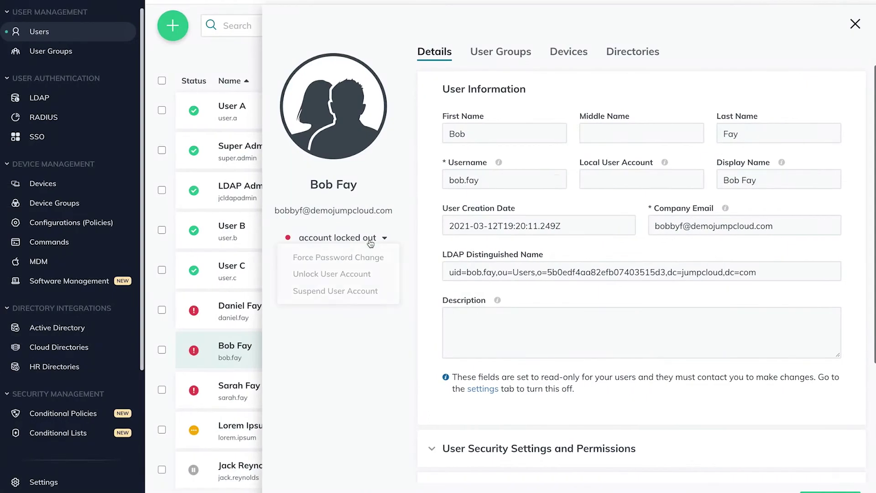
left_click(356, 274)
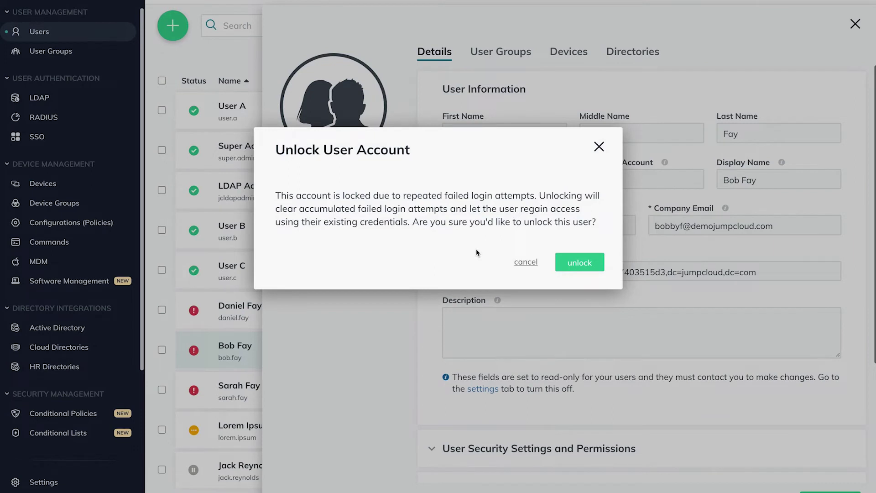
left_click(577, 263)
Expand the user's security settings and permissions and dismiss the success message
scroll(557, 336, "down", 3)
left_click(556, 336)
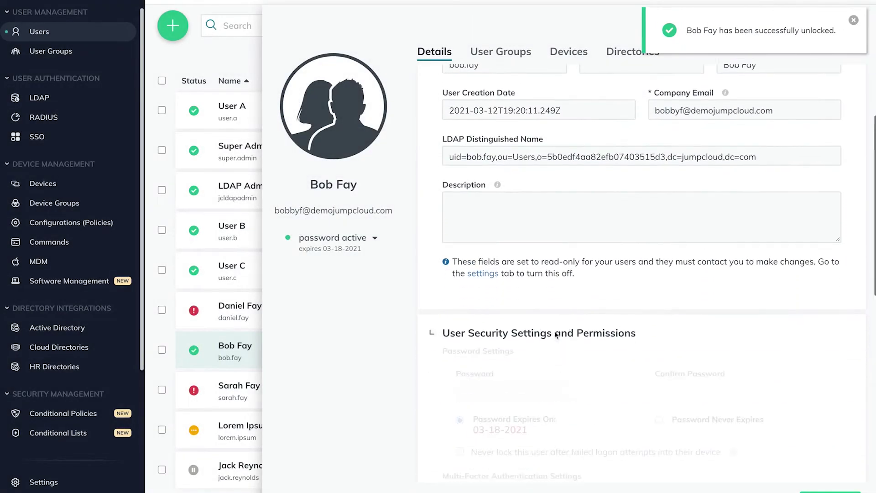
left_click(853, 23)
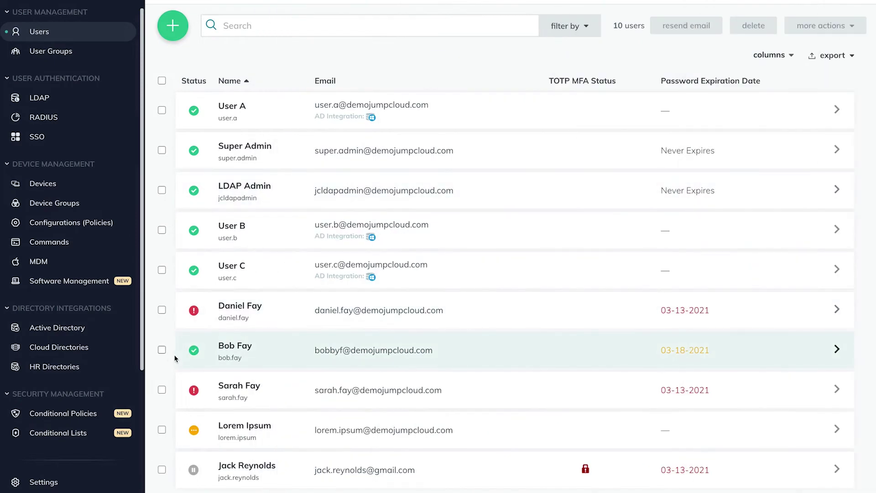
Force a password change for the user expiring 03-18-2021, then open the expired user's details
left_click(162, 350)
left_click(819, 26)
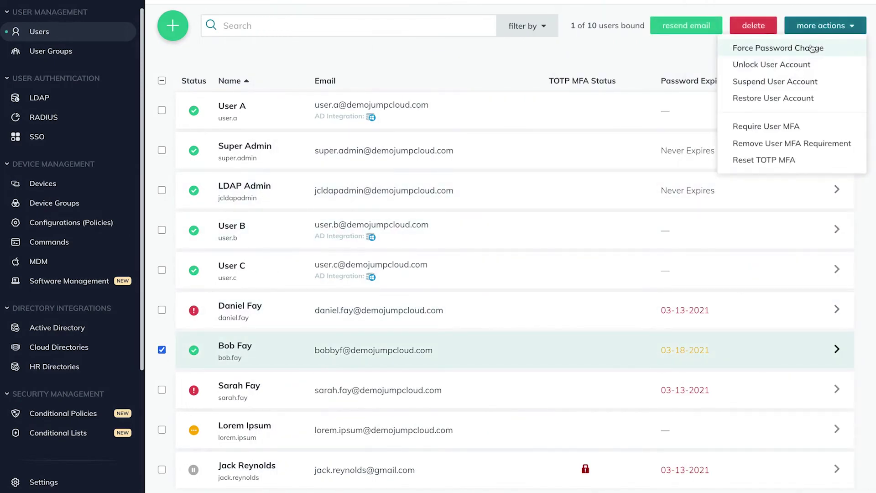
left_click(812, 48)
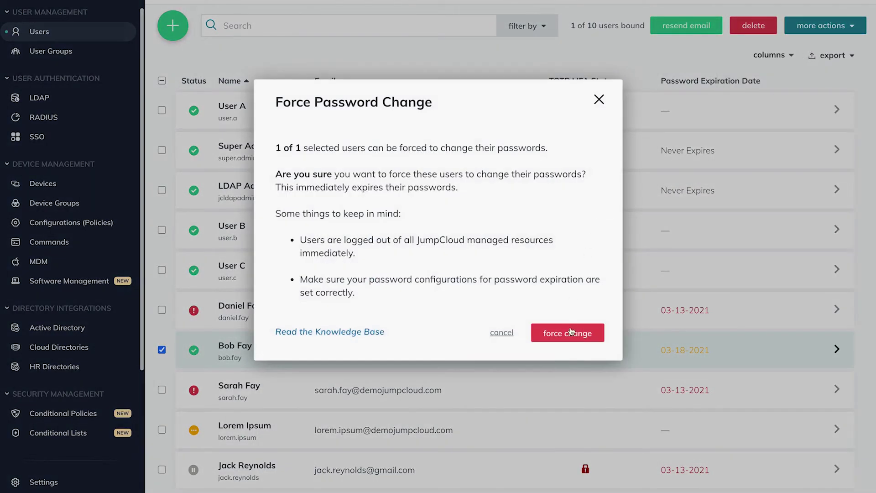
left_click(571, 332)
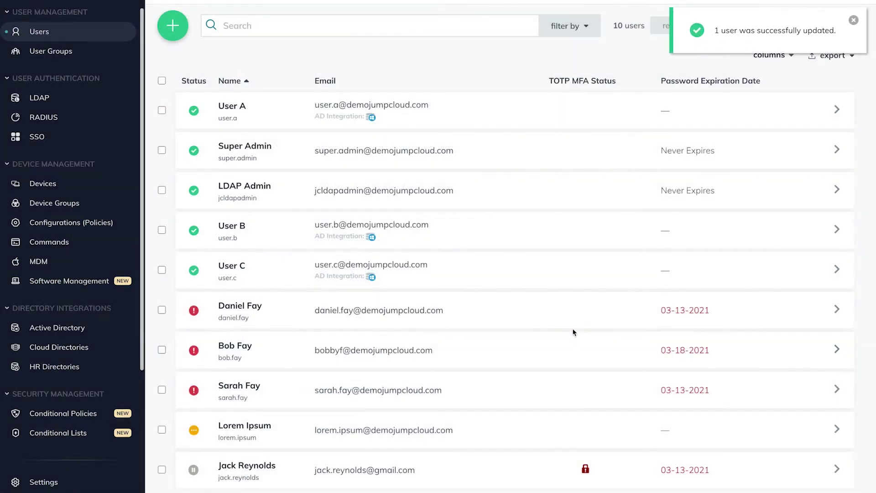
left_click(519, 391)
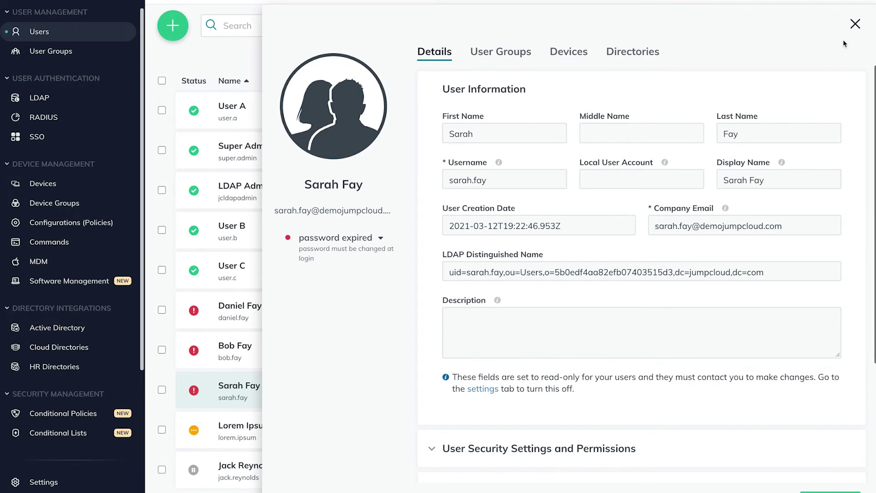
Show User Security Settings and highlight 'Allow password change after expiration'
scroll(62, 299, "down", 3)
left_click(53, 382)
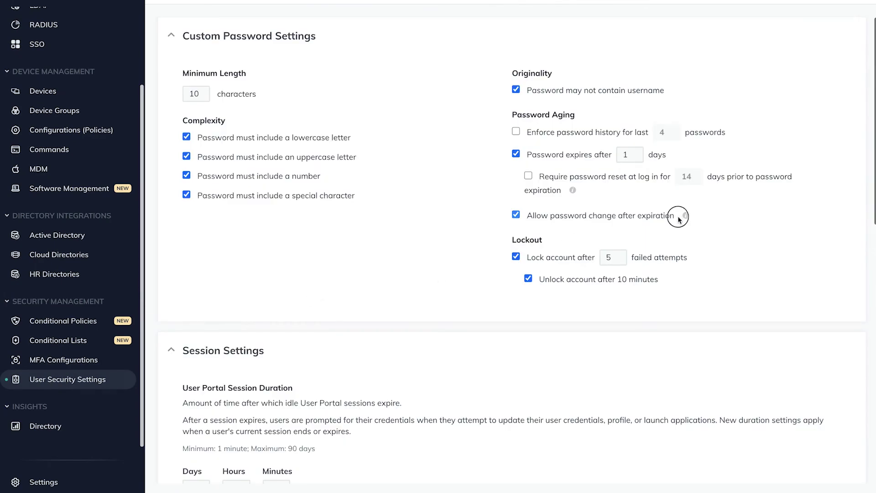
left_click_drag(679, 219, 520, 216)
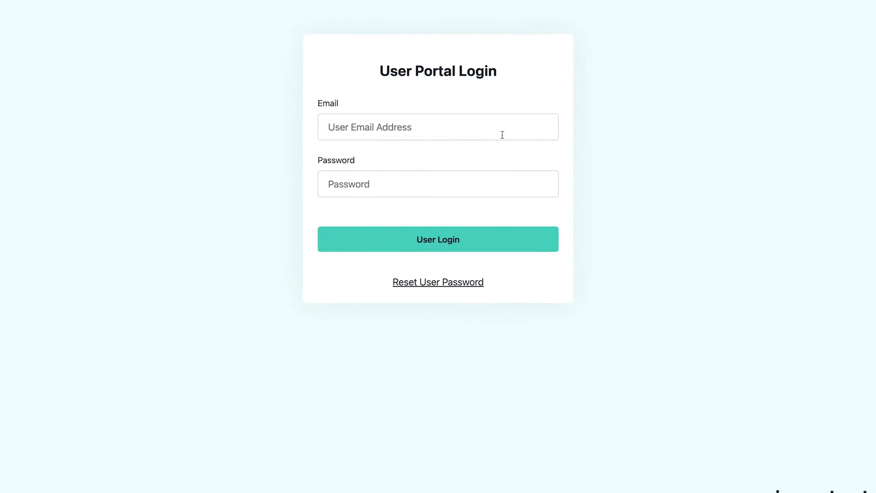
left_click(501, 133)
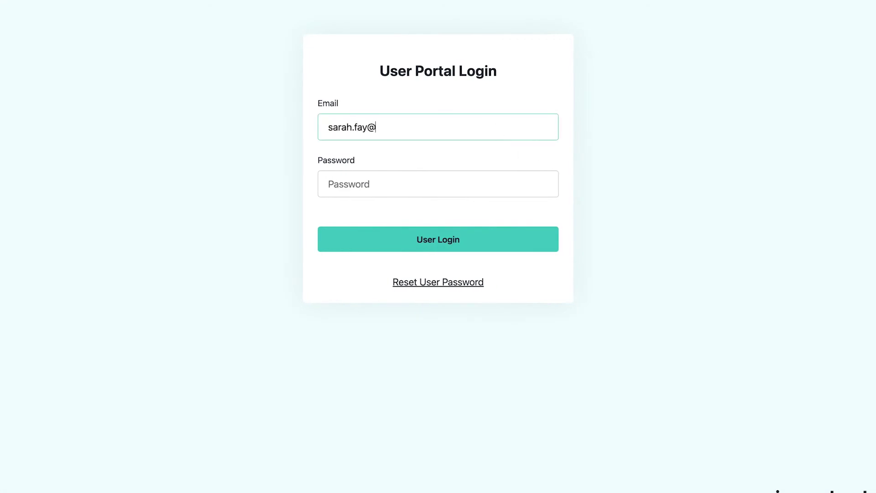
Sign in to the User Portal with the expired user's e-mail and current password
left_click(438, 184)
type("•••••••••••••••")
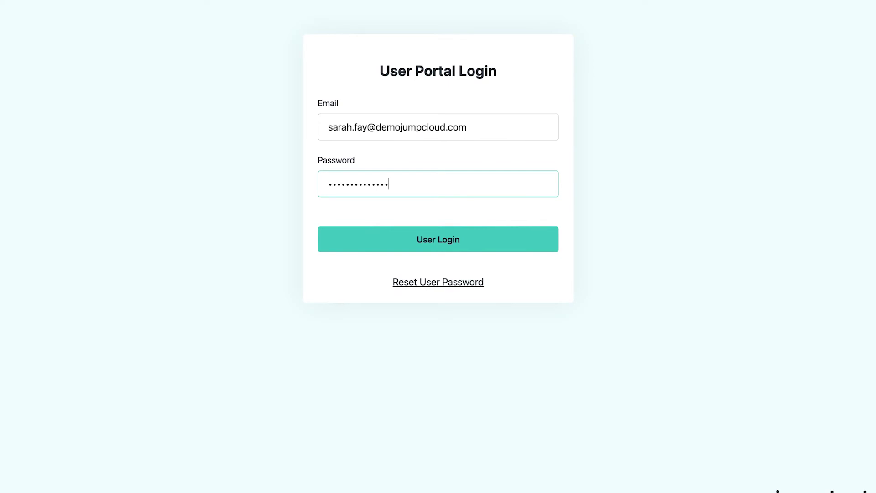
key("Return")
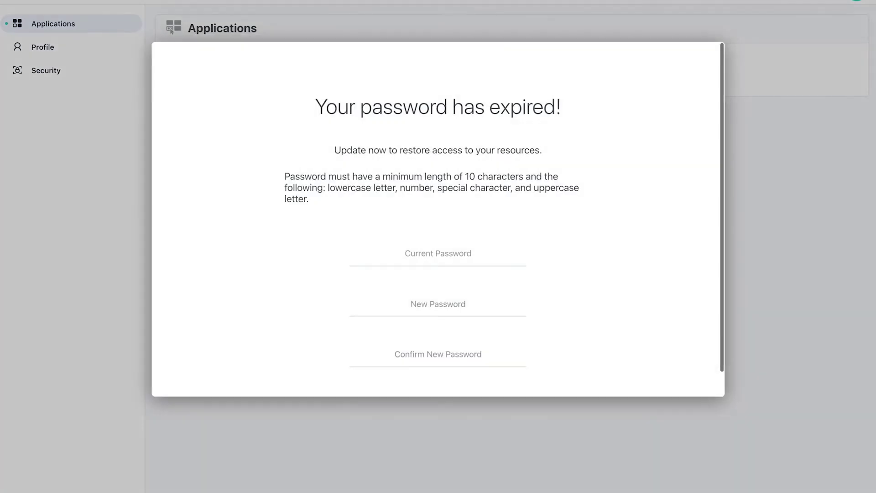
Enter the current password and a new password twice, update it, and continue to the portal
left_click(455, 258)
type("•••••••••••••")
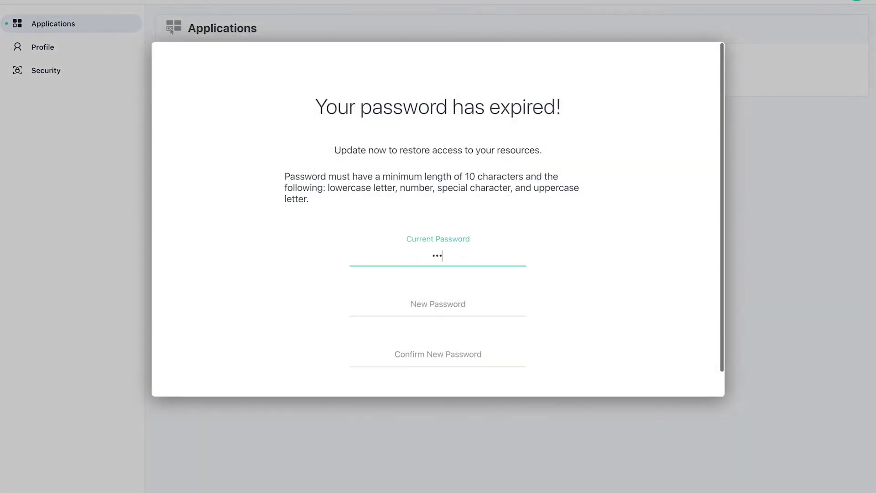
type("••")
key("Tab")
type("••••••••••••")
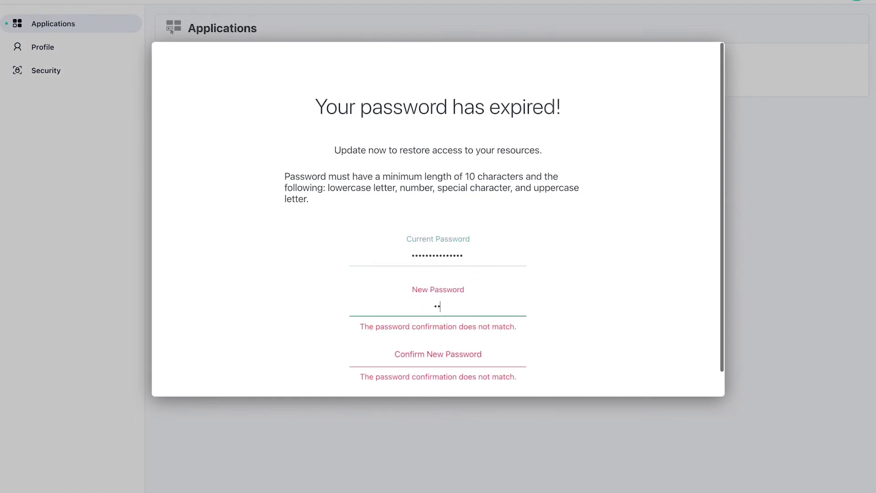
key("Tab")
type("••••••••••••")
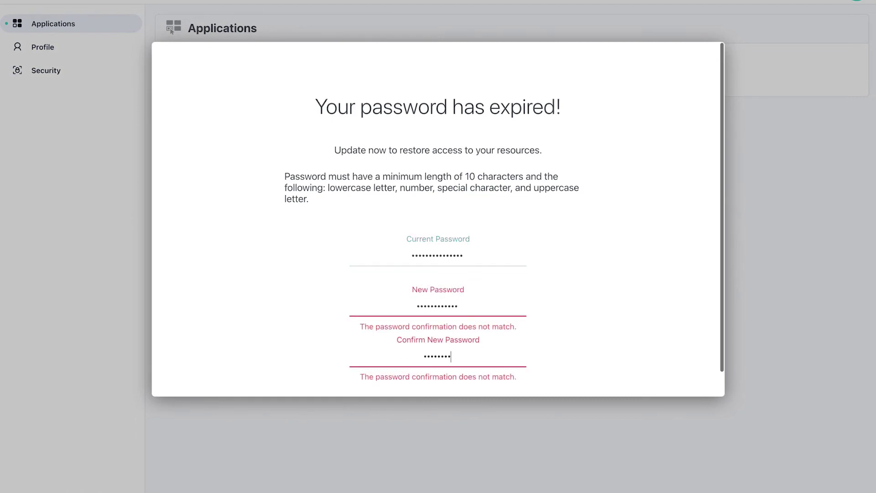
left_click(439, 386)
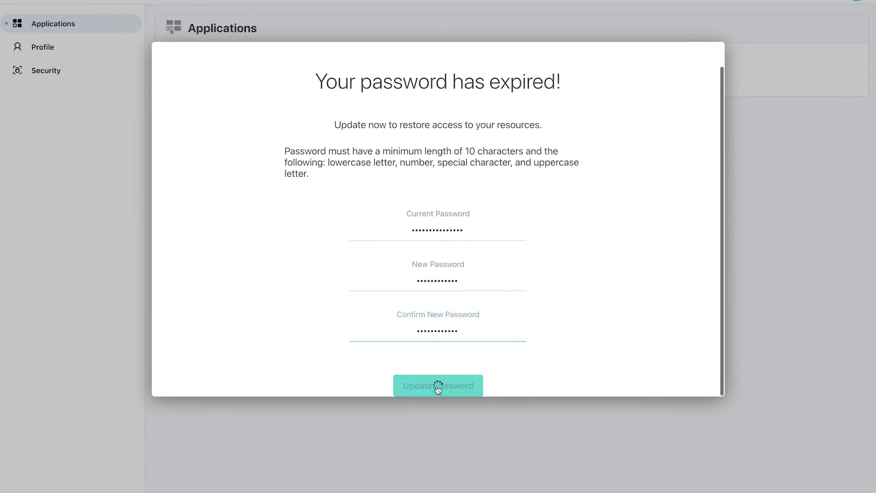
left_click(453, 252)
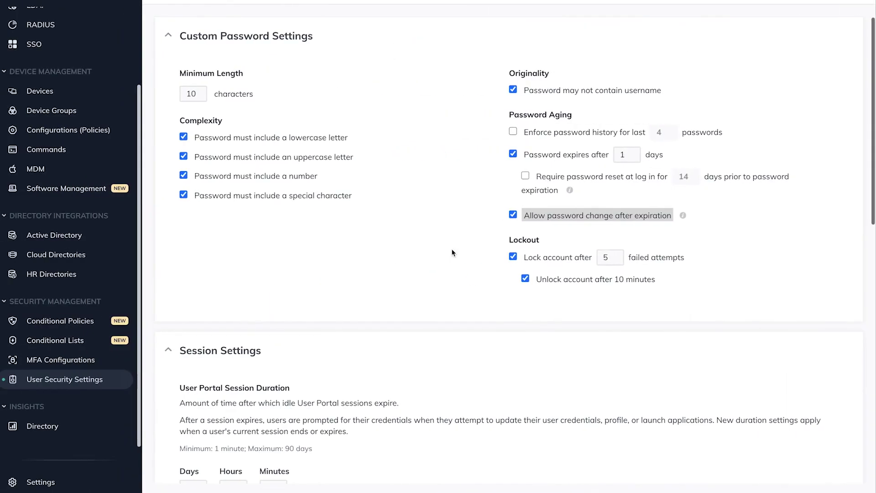
scroll(73, 214, "up", 3)
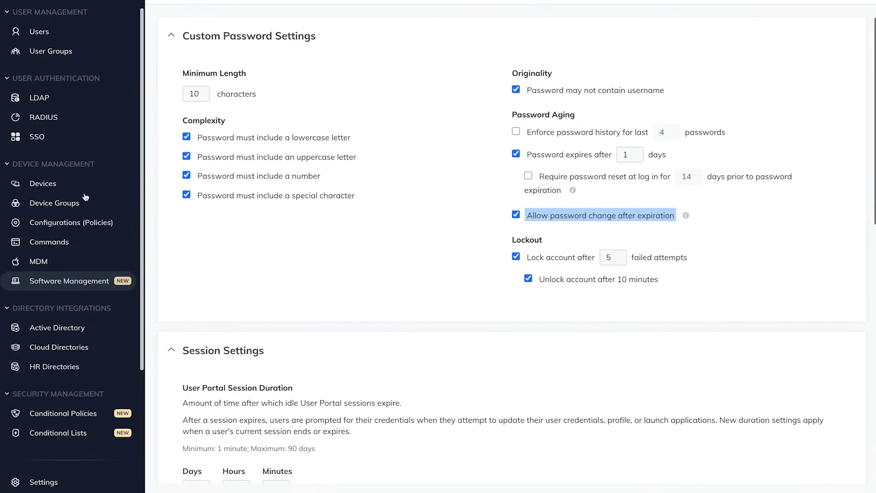
Go back to Users and open the updated user's details showing password active
left_click(53, 37)
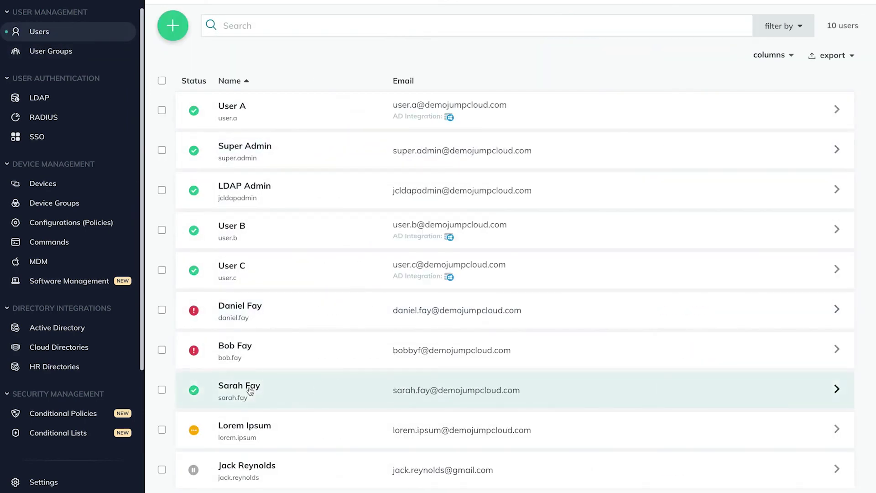
left_click(250, 386)
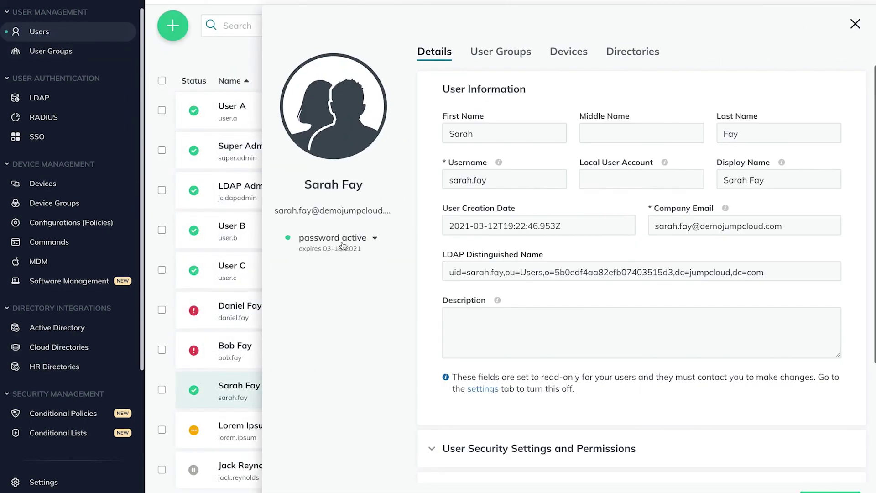